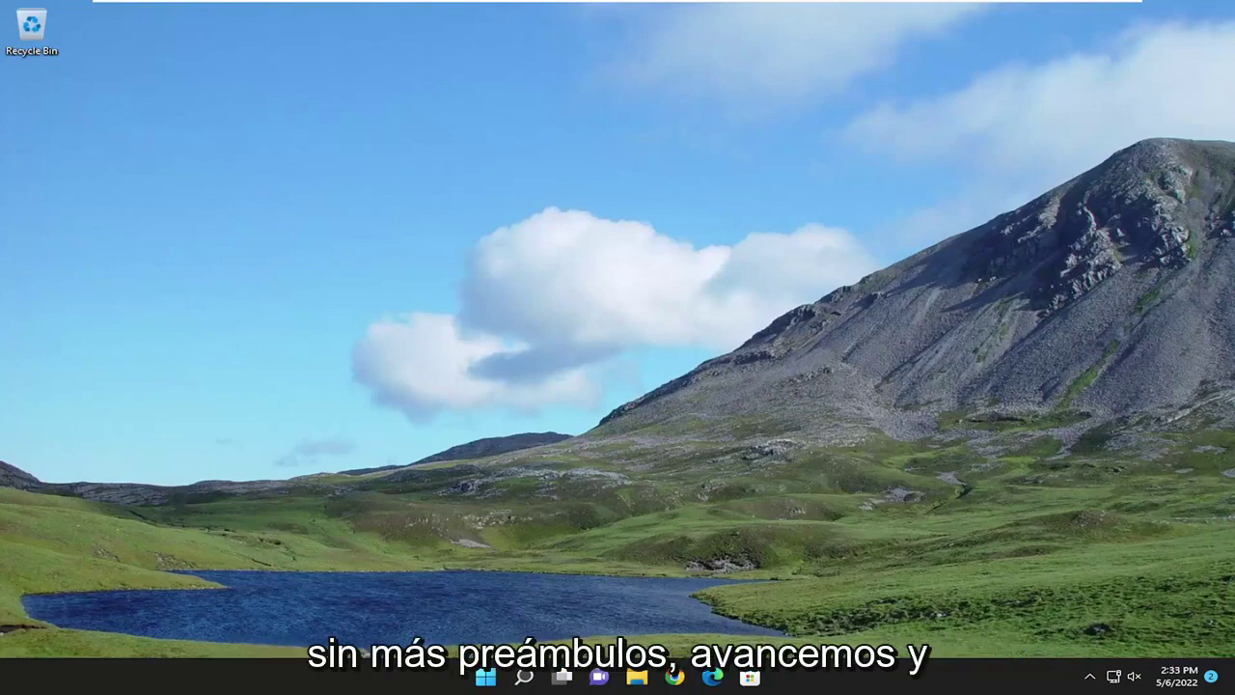
- Search Windows for 'apps and features' and open the Apps & features settings page
left_click(525, 679)
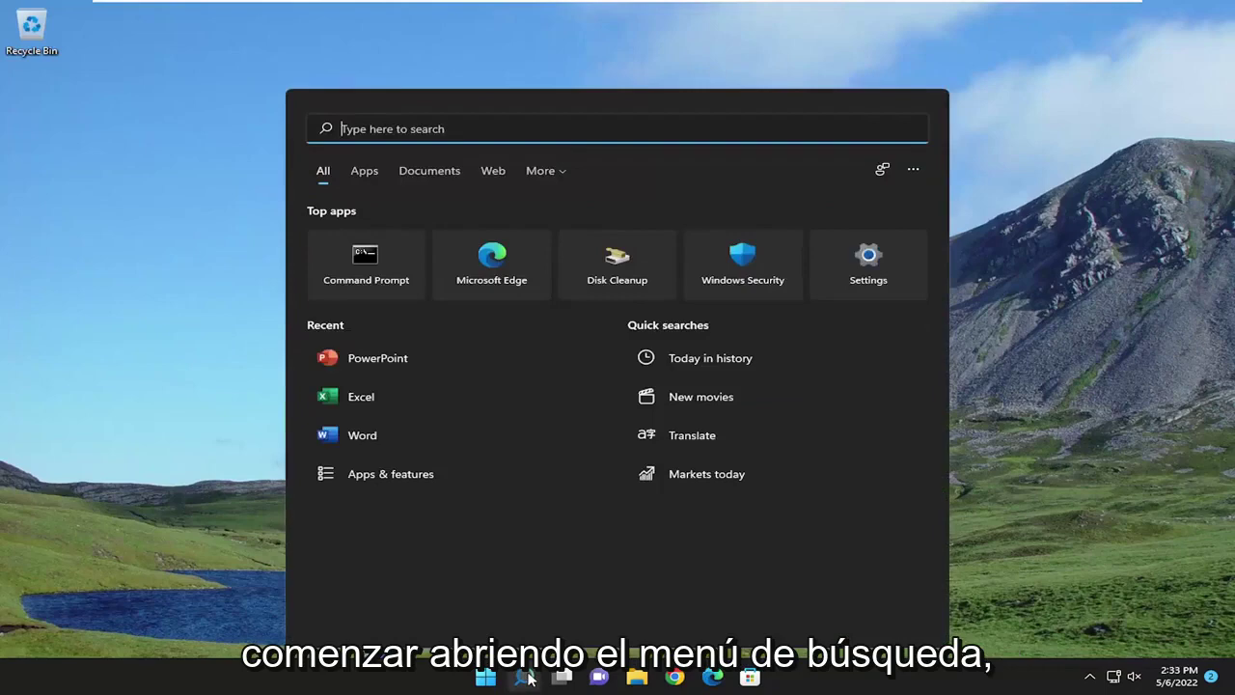
type("apps and fe")
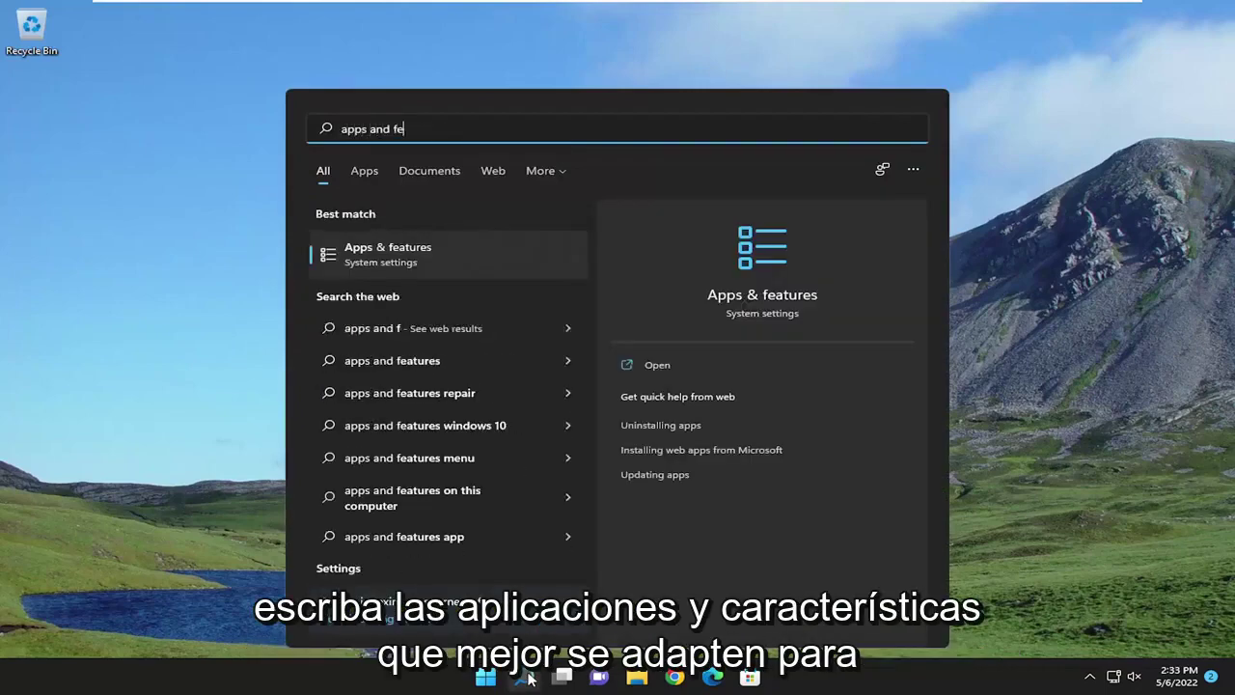
type("atur")
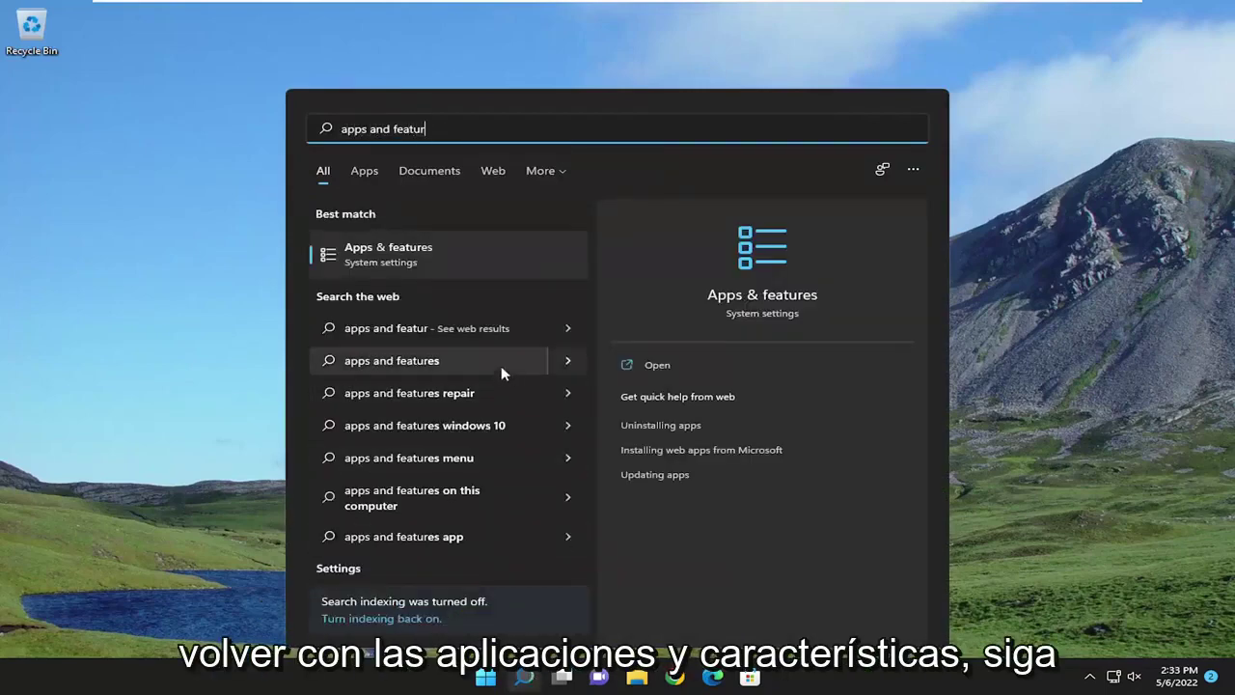
left_click(420, 251)
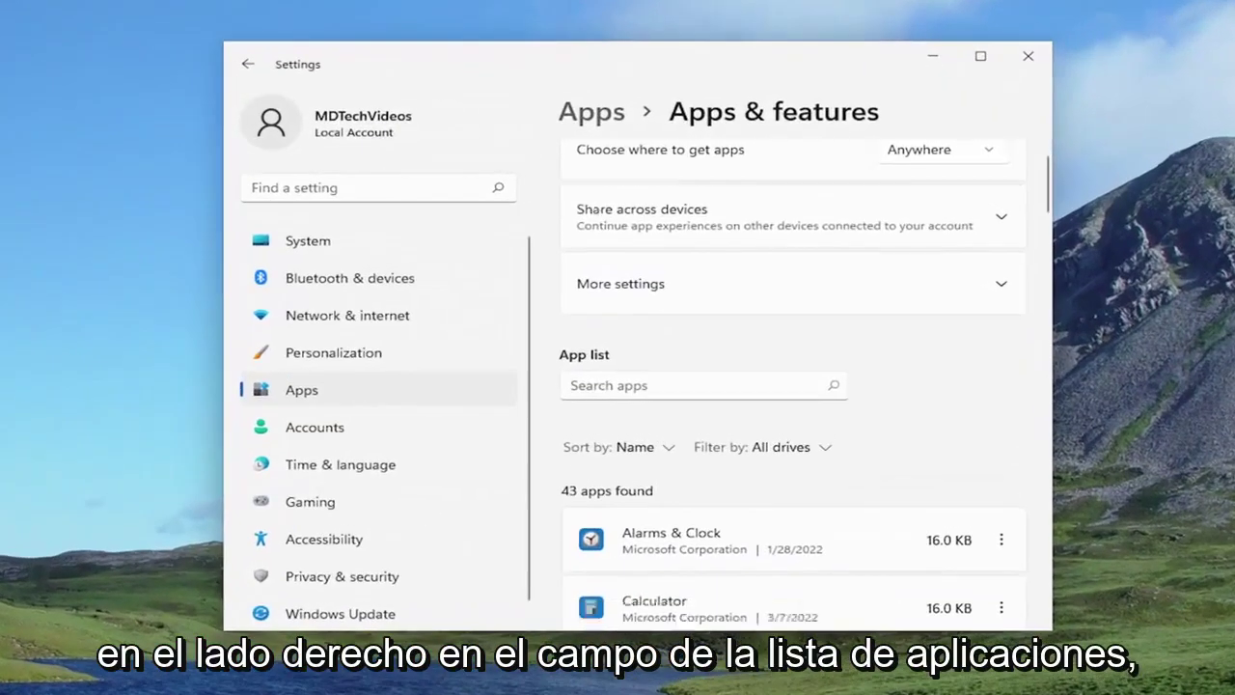
- Filter the installed apps list by 'office' and open Microsoft Office Professional 2021's options menu
scroll(582, 331, "down", 1)
left_click(581, 338)
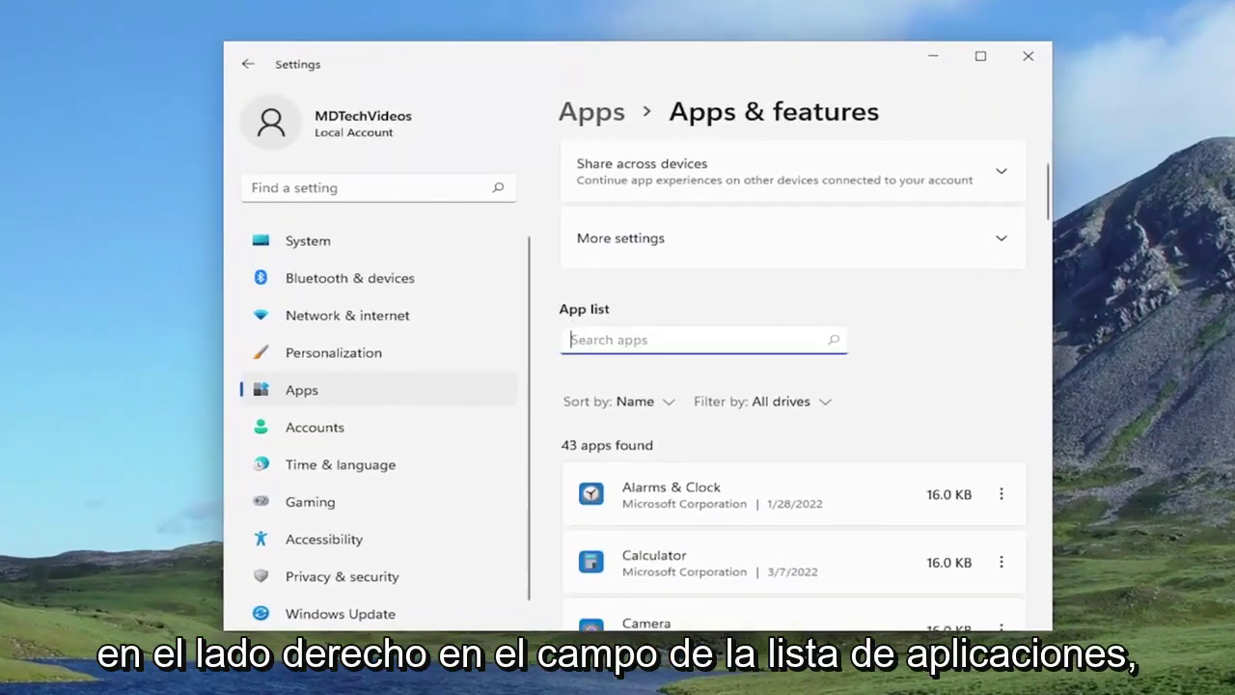
type("office")
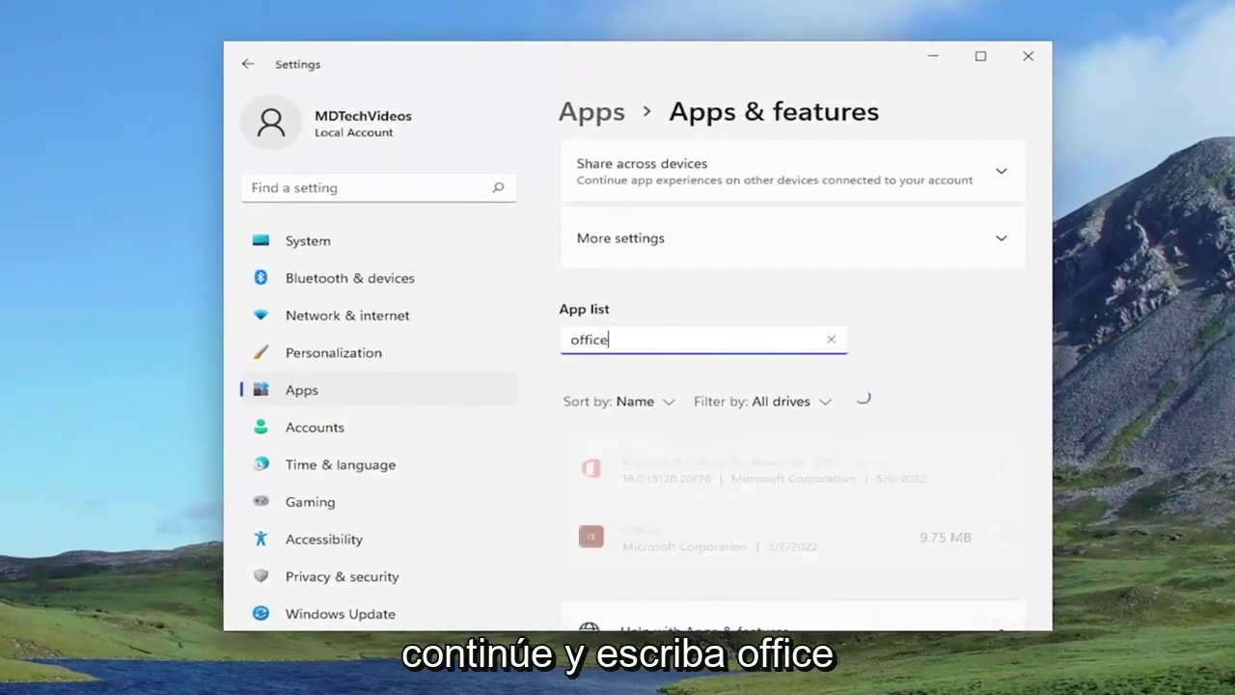
scroll(645, 362, "down", 1)
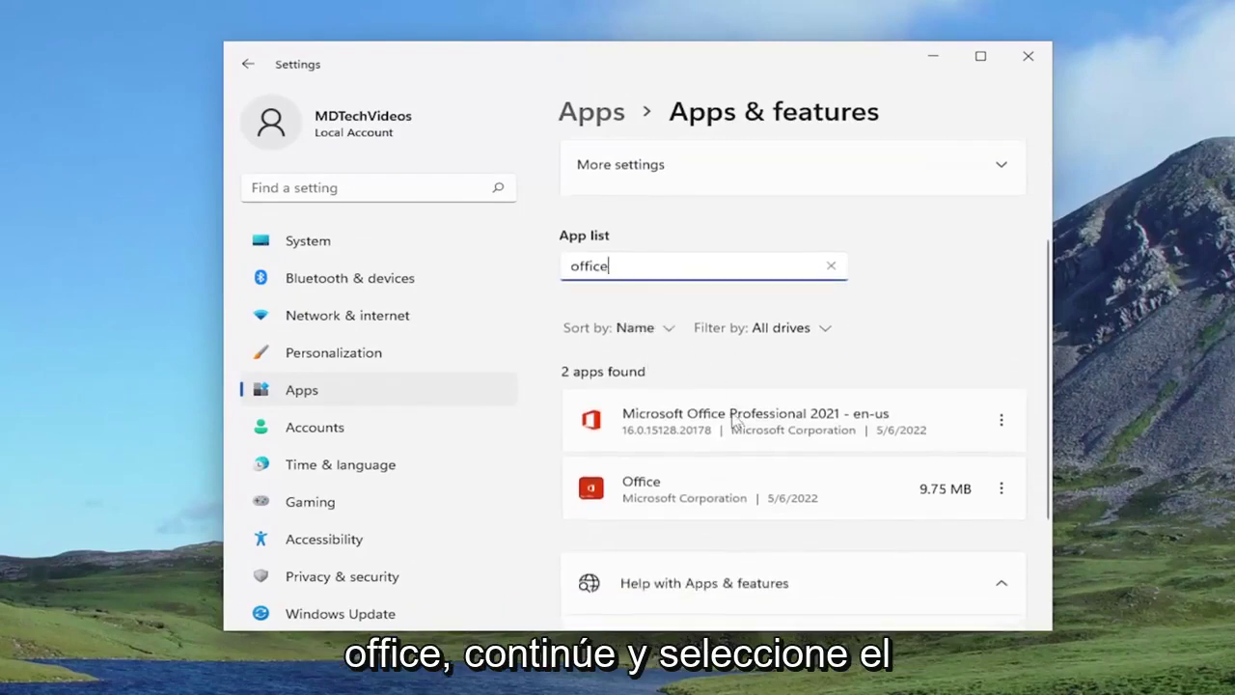
left_click(1002, 420)
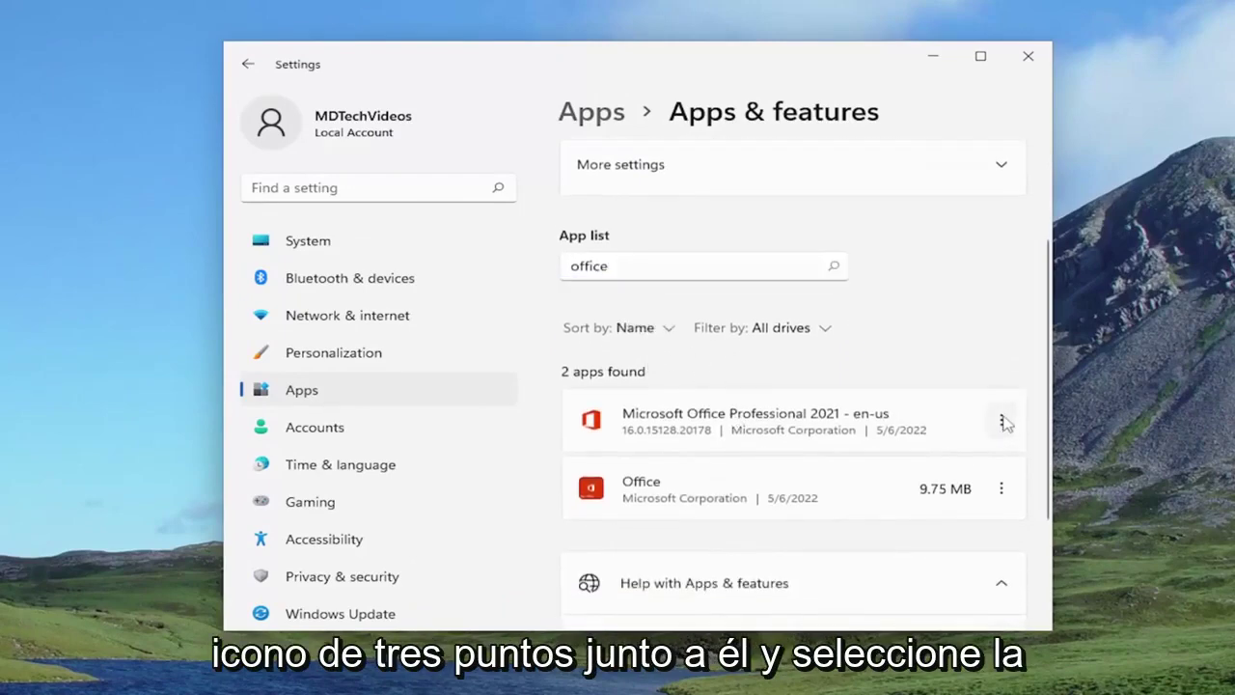
- Choose Modify for Office Professional 2021 and approve the User Account Control prompt
left_click(782, 462)
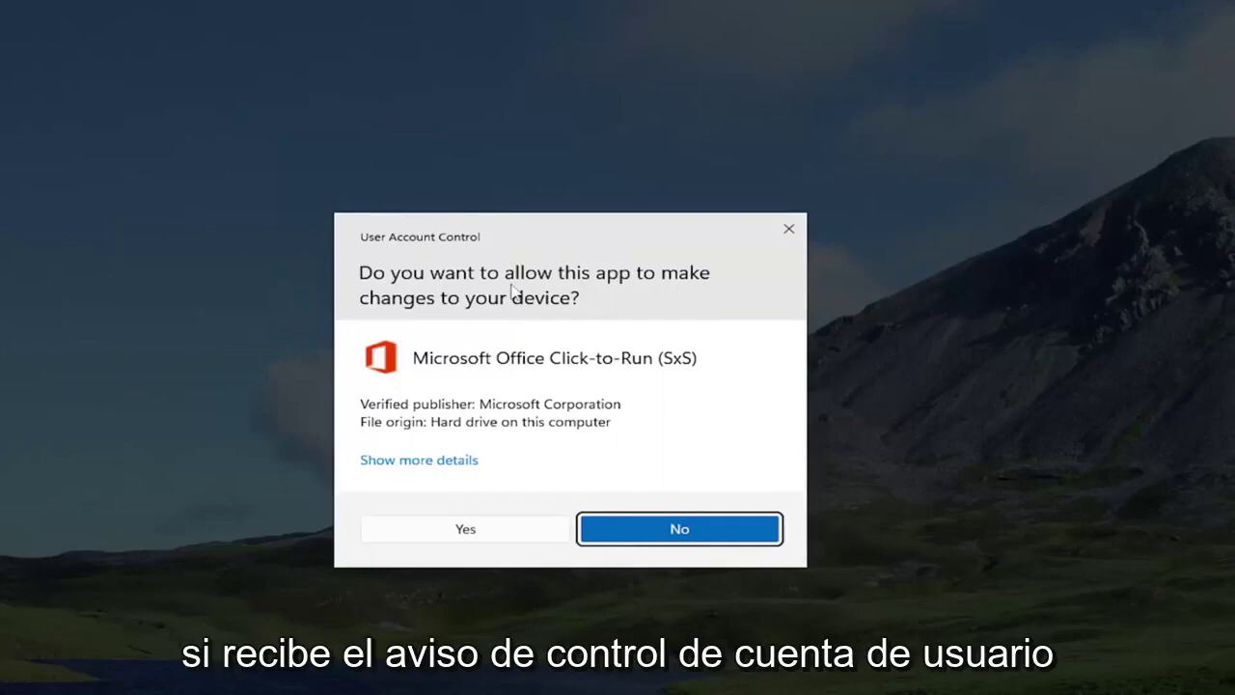
left_click(466, 530)
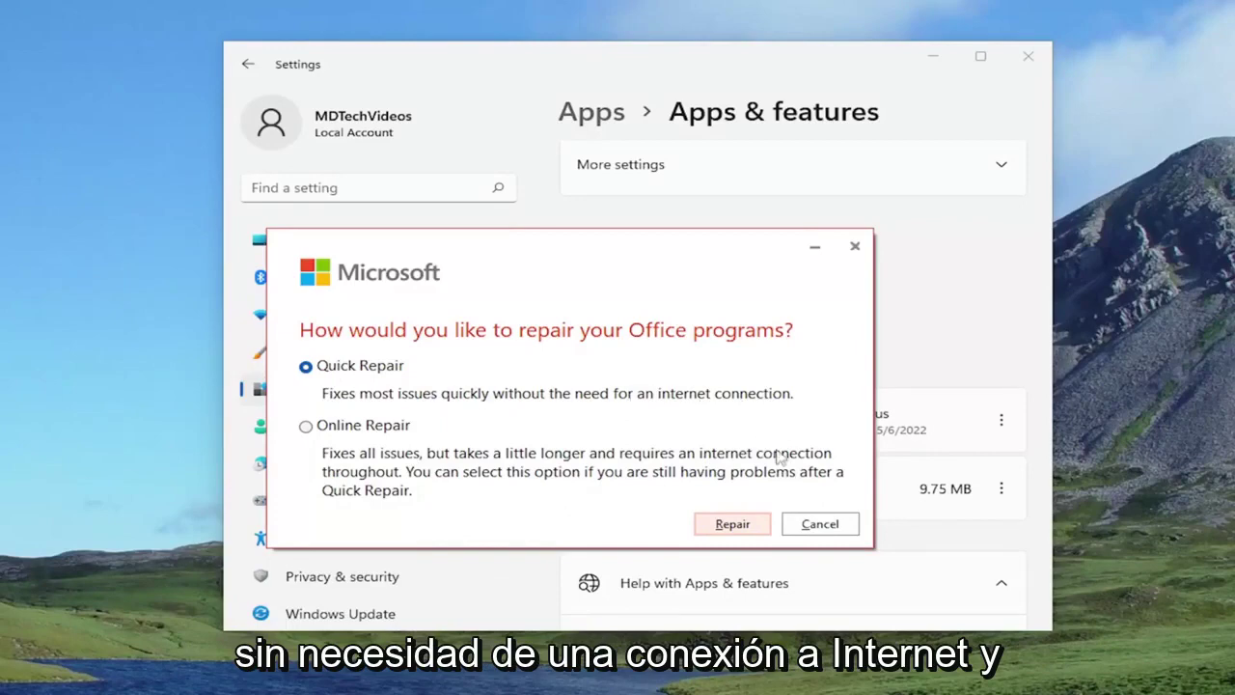
- Run a Quick Repair of Office, confirming Repair on the follow-up prompt
left_click(733, 532)
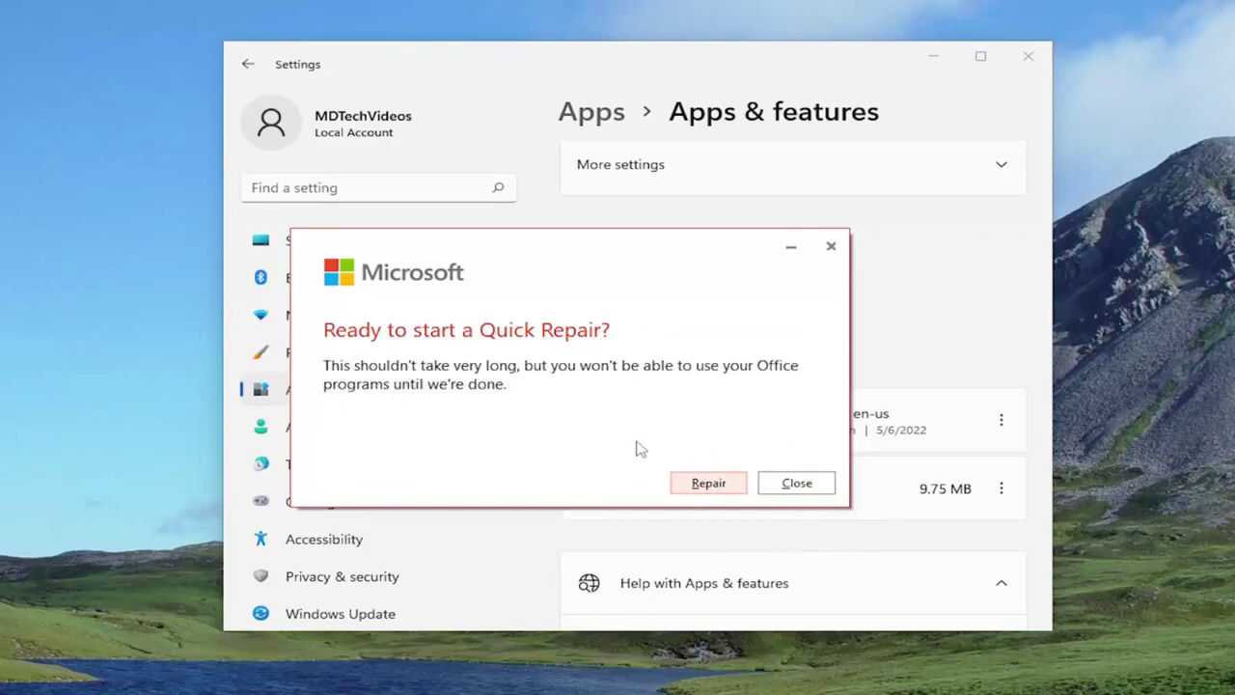
left_click(712, 483)
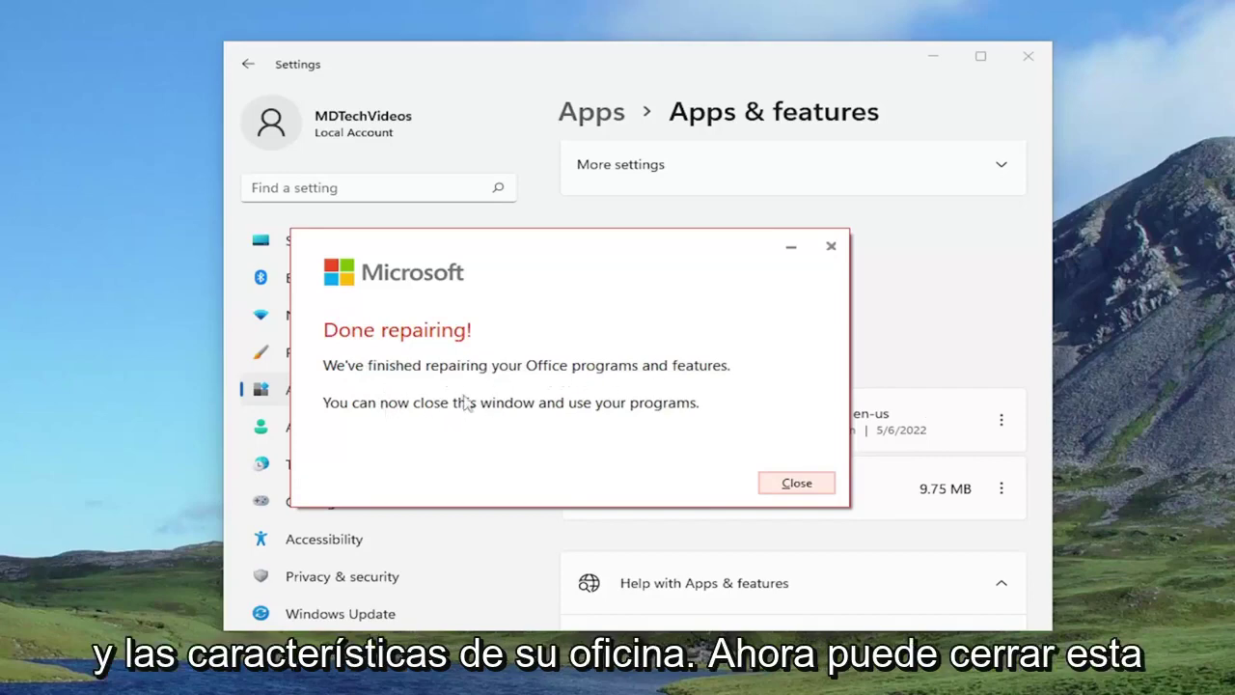
- Close the Done repairing message and reopen Modify for Office Professional 2021, approving UAC
left_click(793, 485)
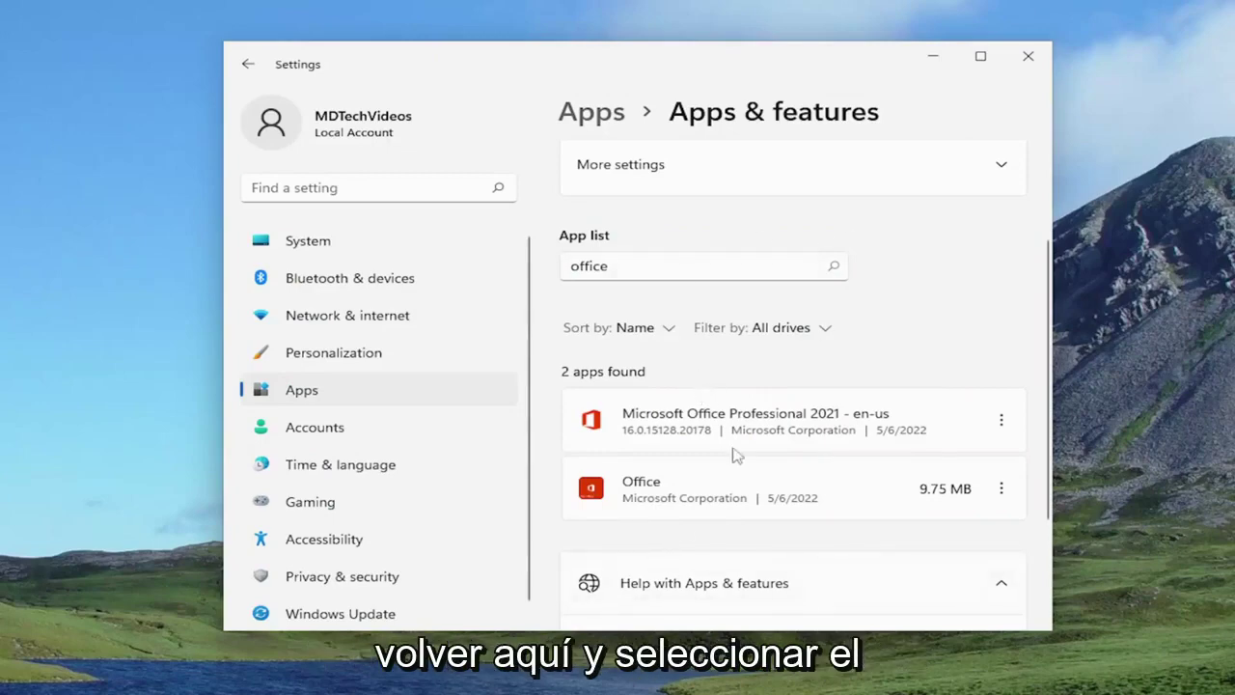
left_click(1000, 422)
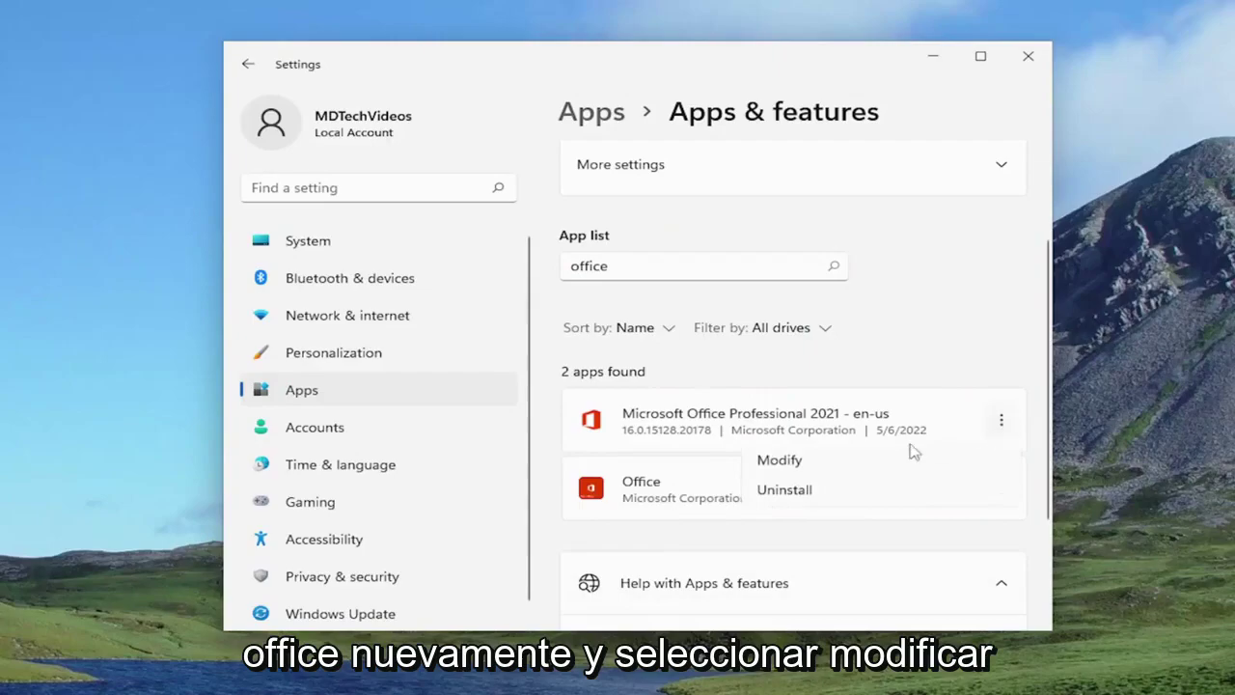
left_click(782, 465)
left_click(461, 528)
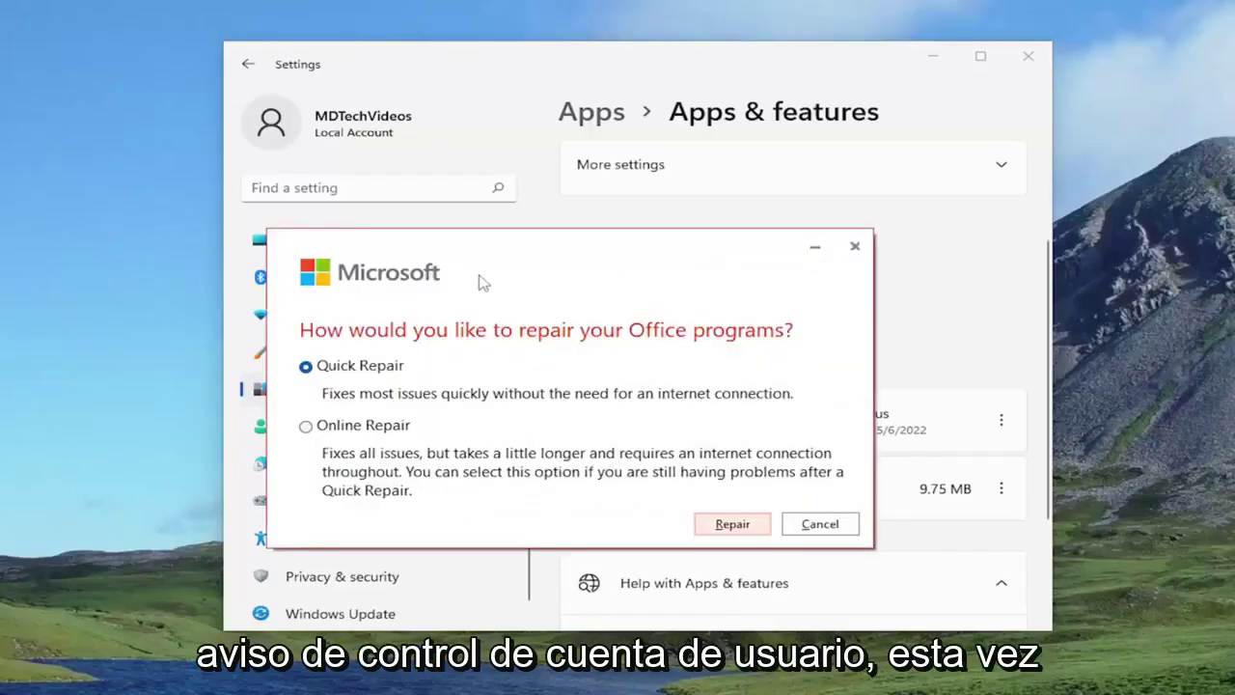
- Select Online Repair instead of Quick Repair and confirm Repair to start it
left_click(343, 427)
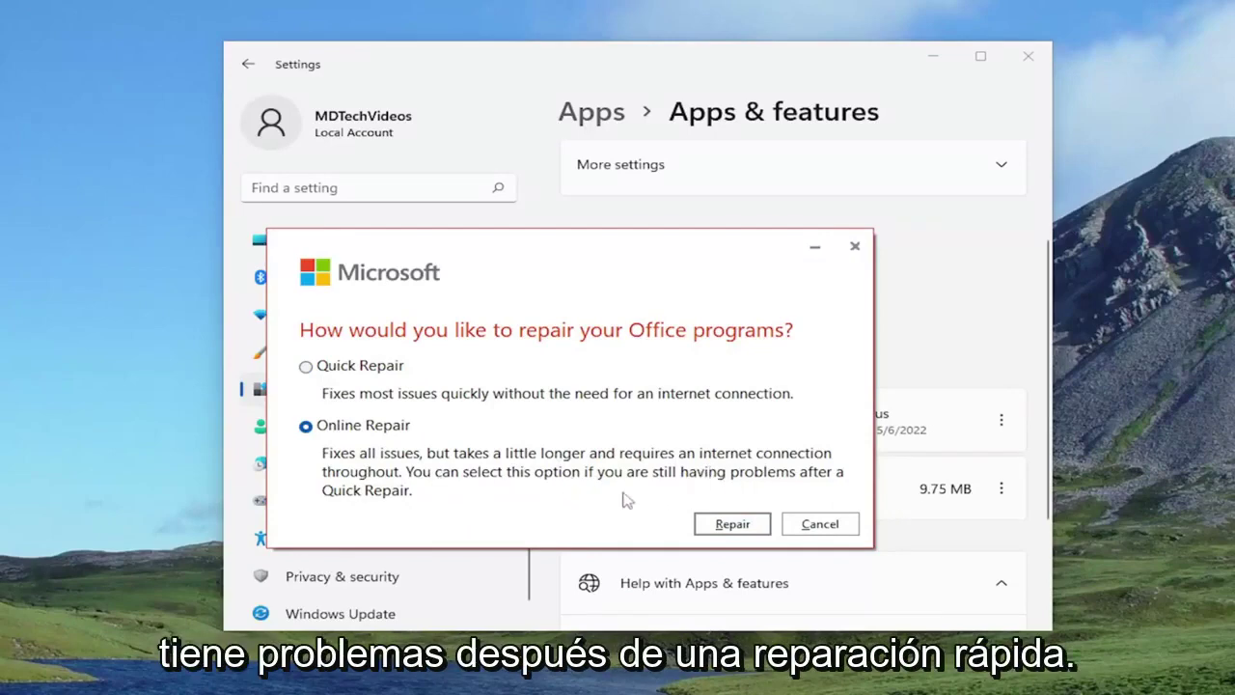
left_click(733, 527)
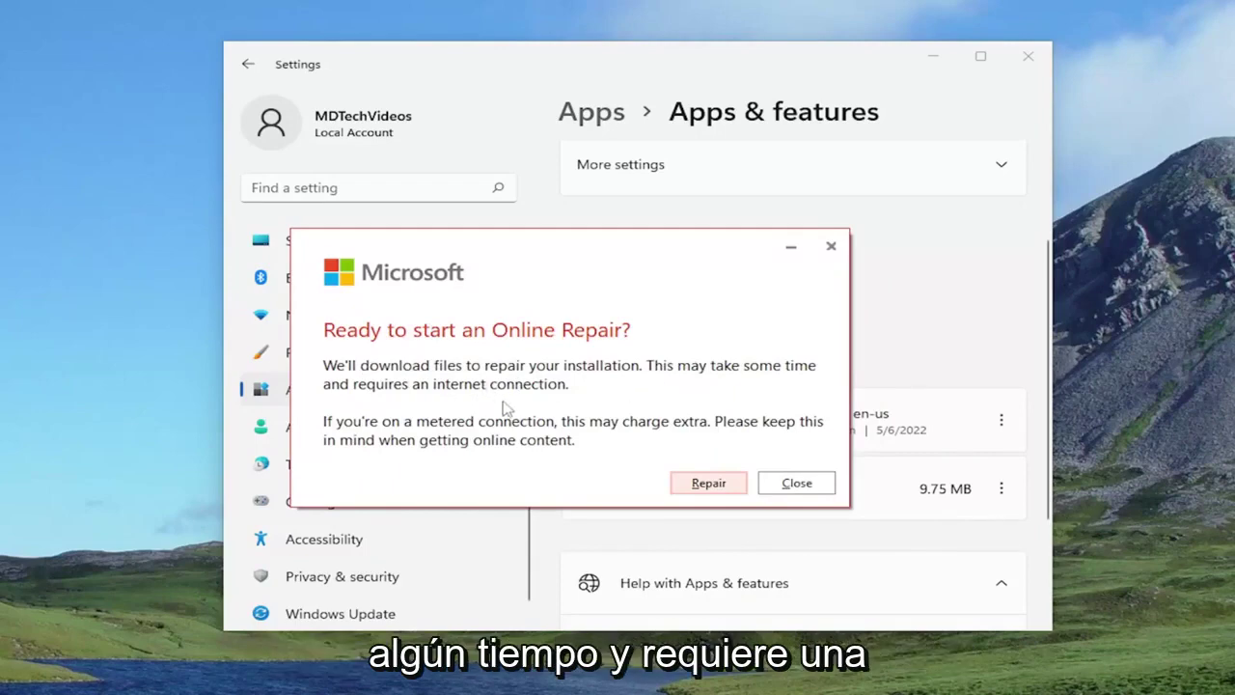
left_click(709, 484)
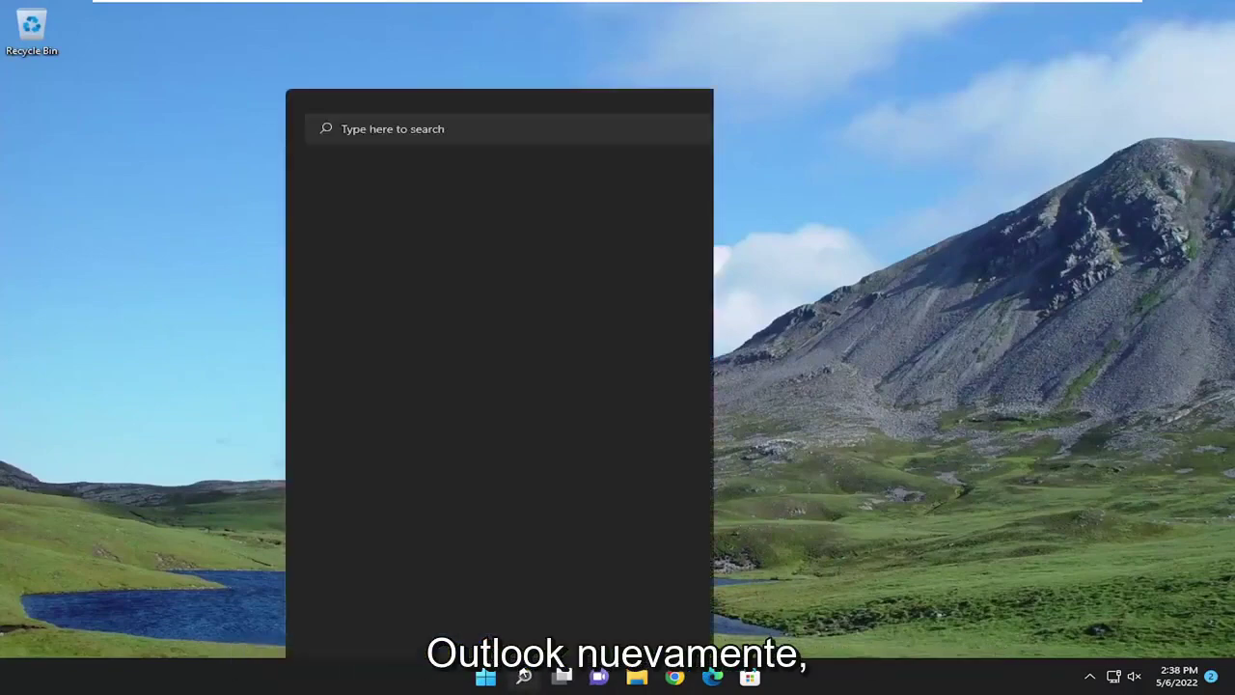
- Search Windows for 'outlook' and launch the Outlook app
left_click(524, 675)
type("oi")
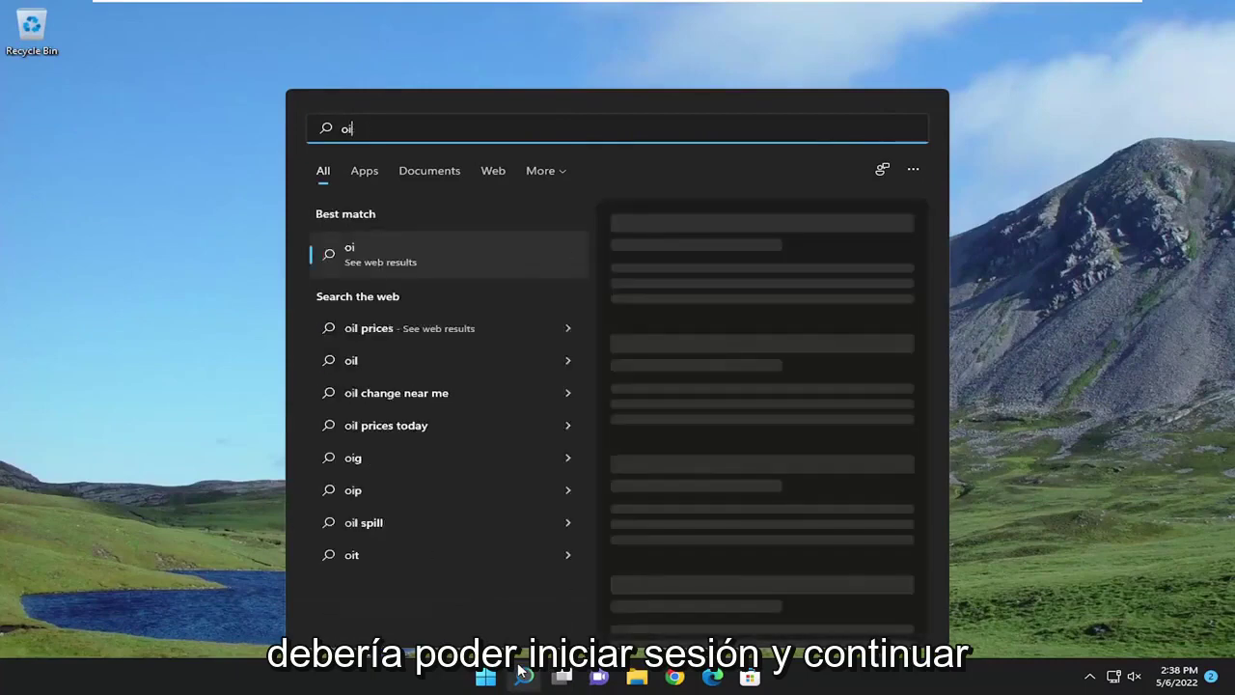
key("BackSpace")
type("utlook")
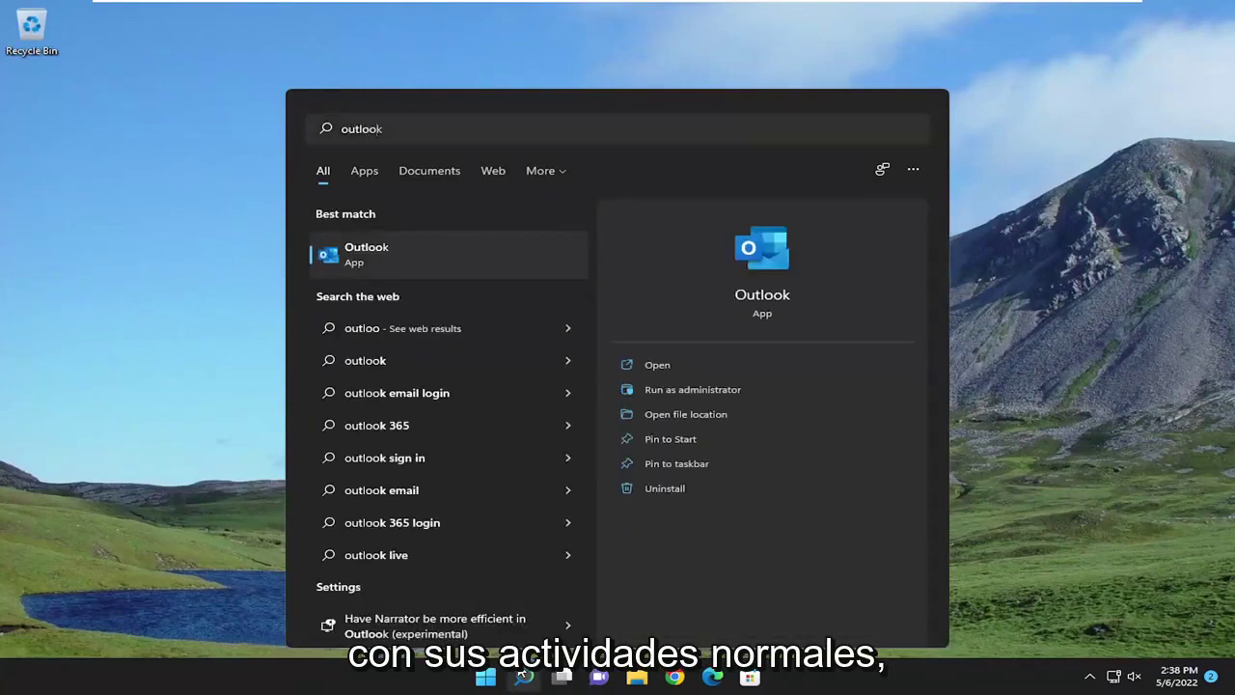
key("Return")
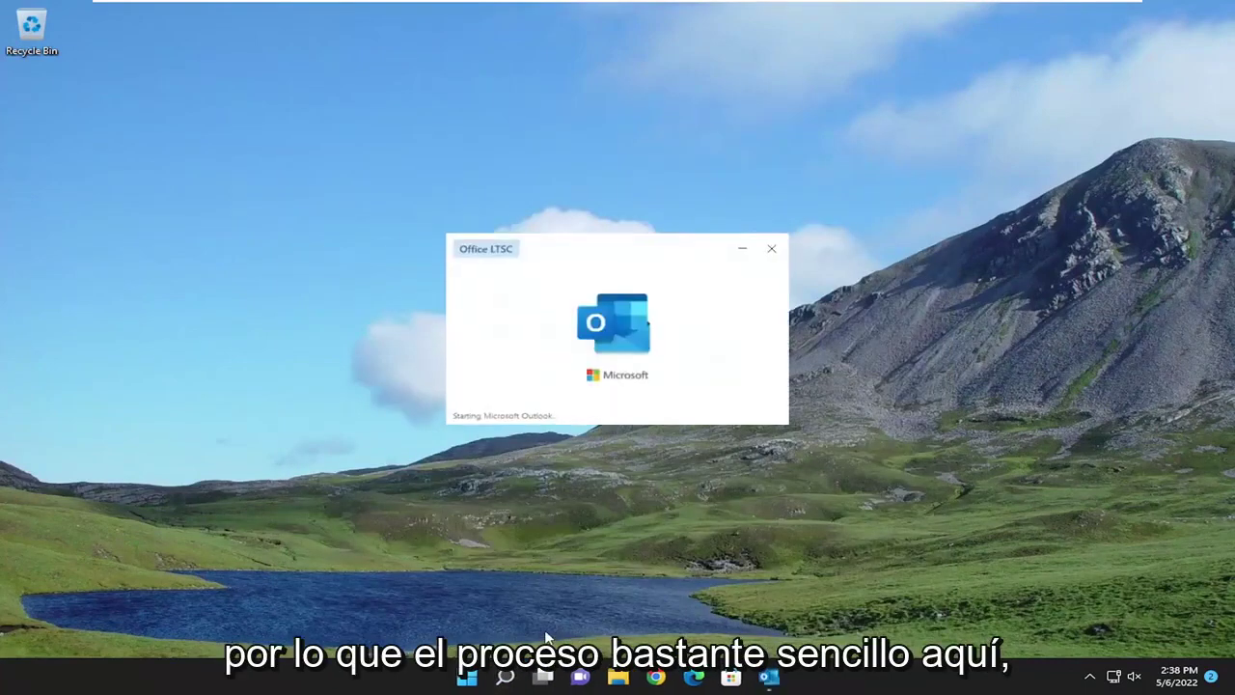